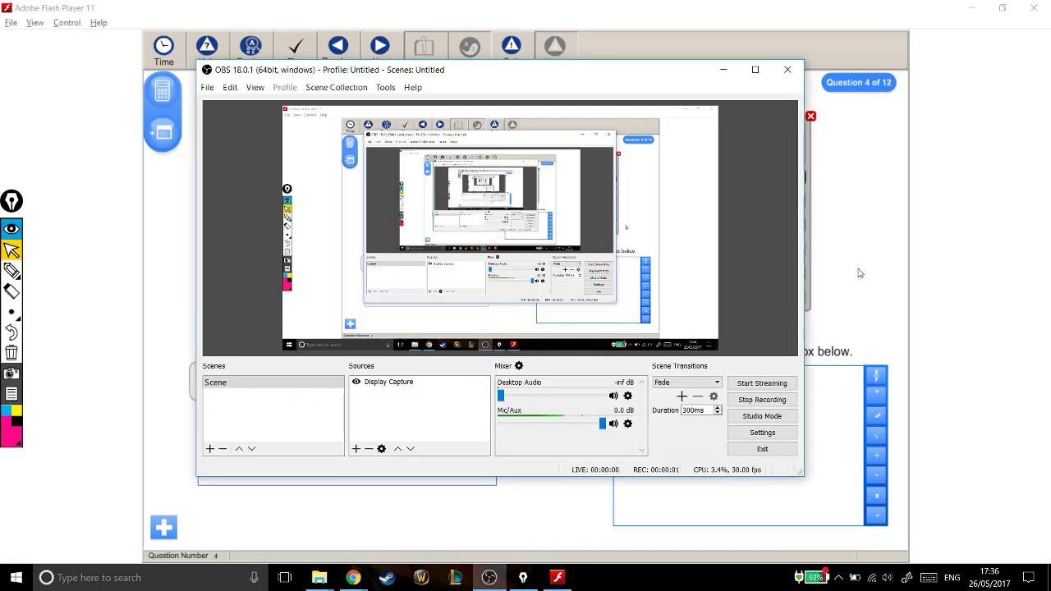
- Bring the Flash Player exam window showing Question 4 in front of the recording window
click(918, 244)
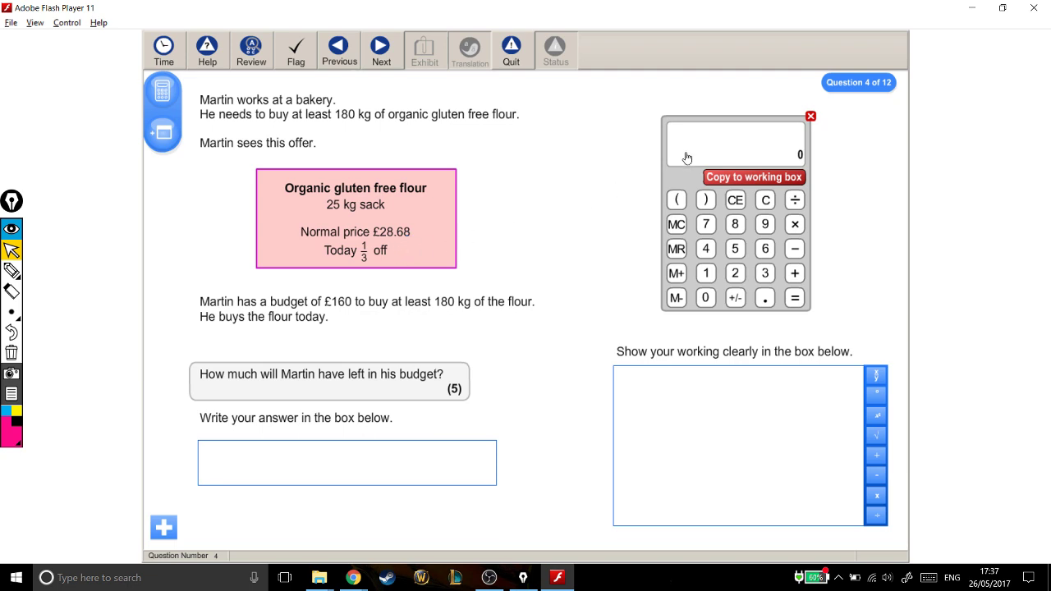
- Move the calculator near the question, compute 28.68÷3=9.56 and copy it to the working box
drag(685, 157, 590, 132)
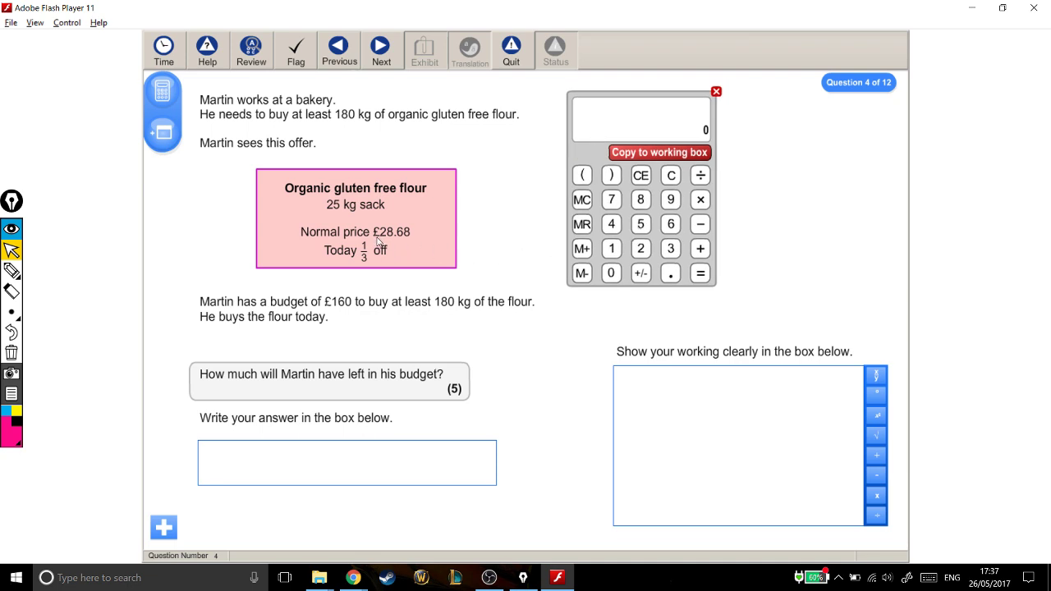
click(640, 252)
click(641, 200)
click(672, 273)
click(667, 224)
click(641, 199)
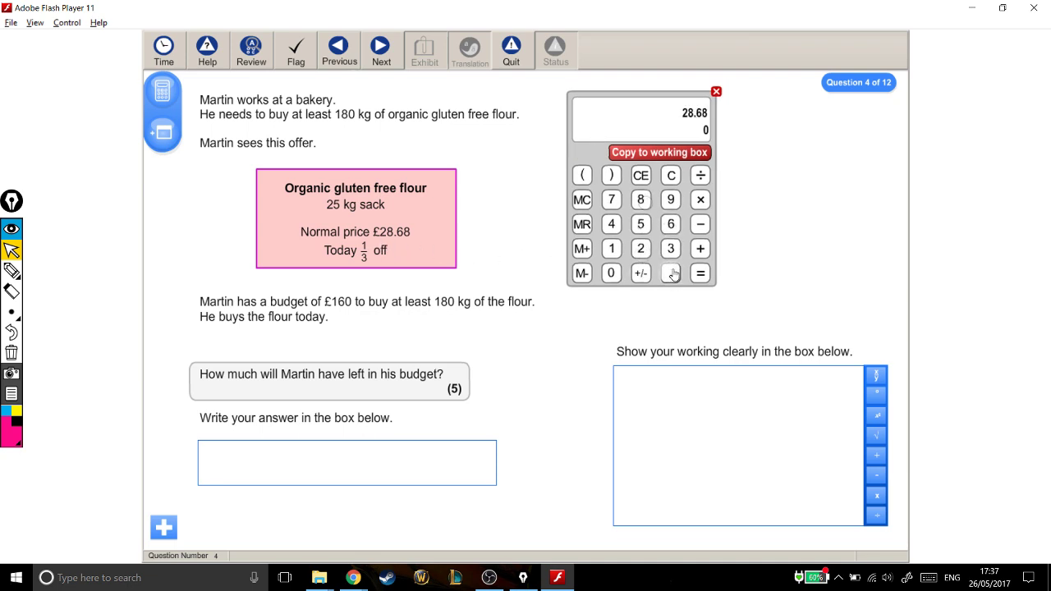
click(700, 175)
click(671, 249)
click(702, 272)
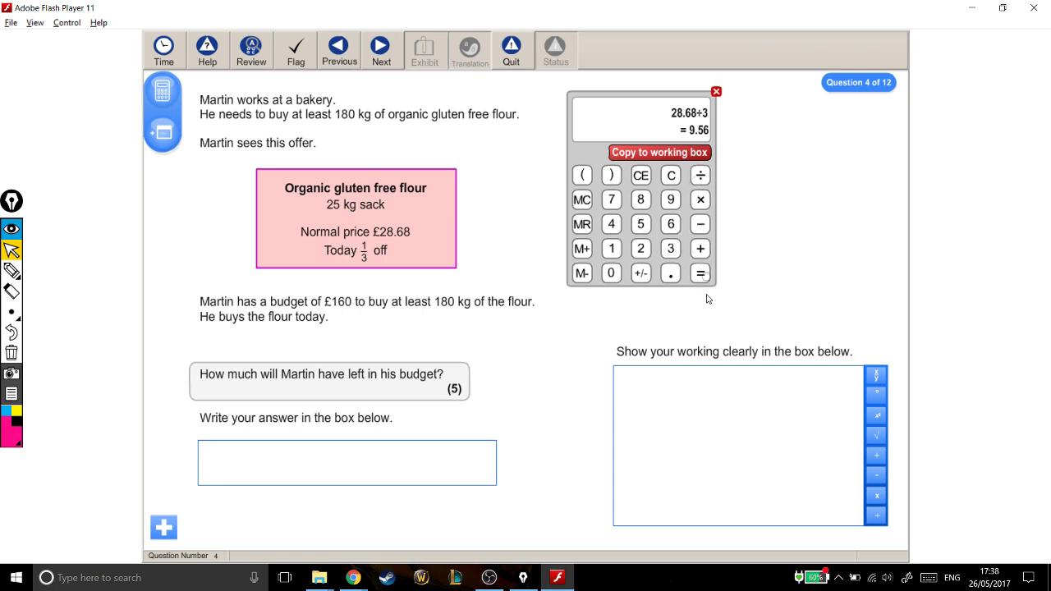
click(685, 156)
- Calculate 28.68−9.56=19.12 on the calculator to get the discounted sack price
click(641, 248)
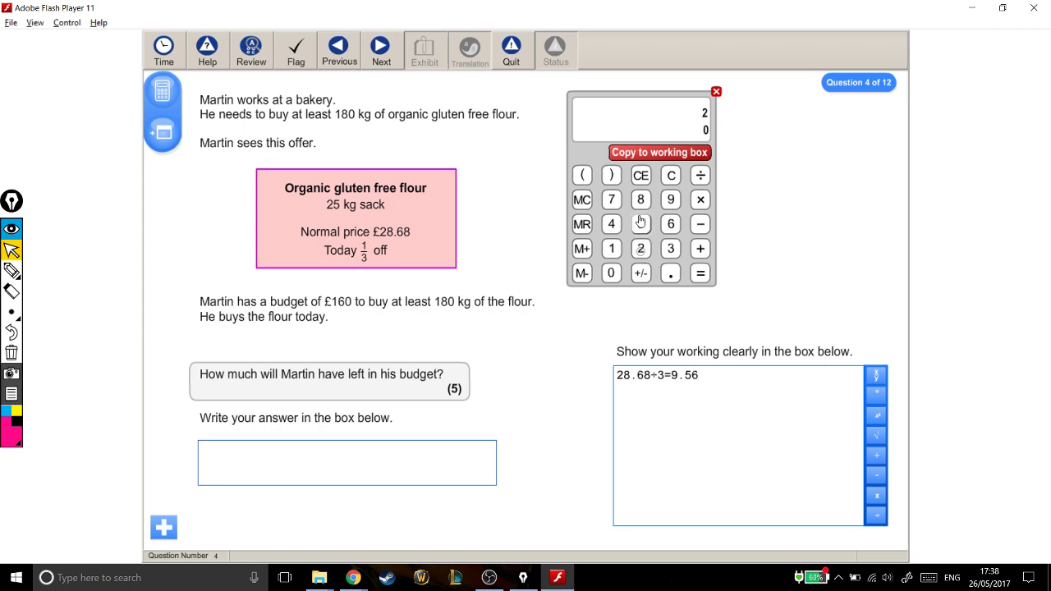
click(641, 199)
click(670, 273)
click(670, 224)
click(640, 199)
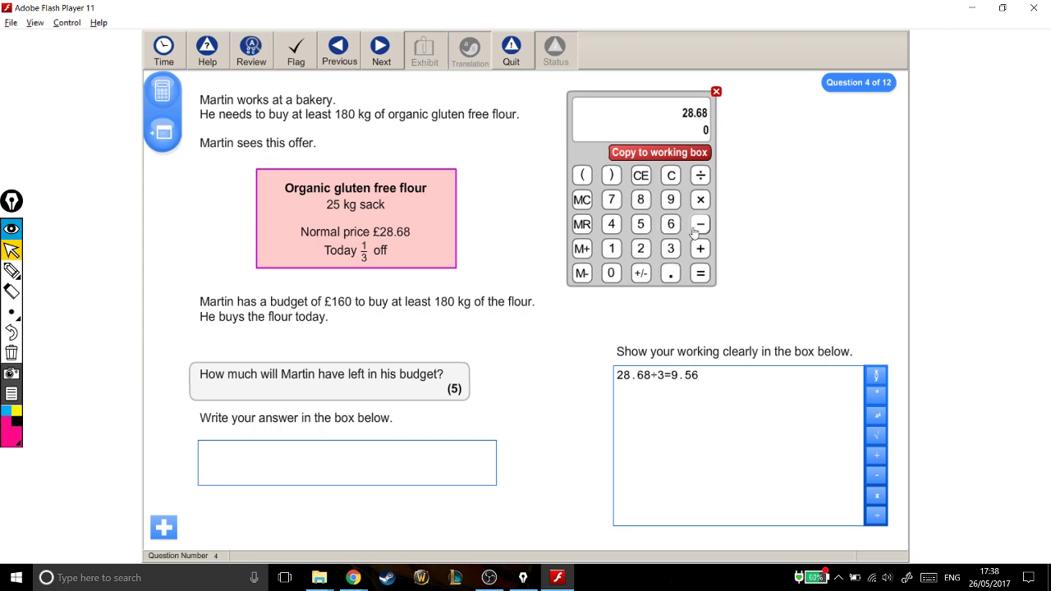
click(699, 223)
click(671, 199)
click(671, 273)
click(641, 223)
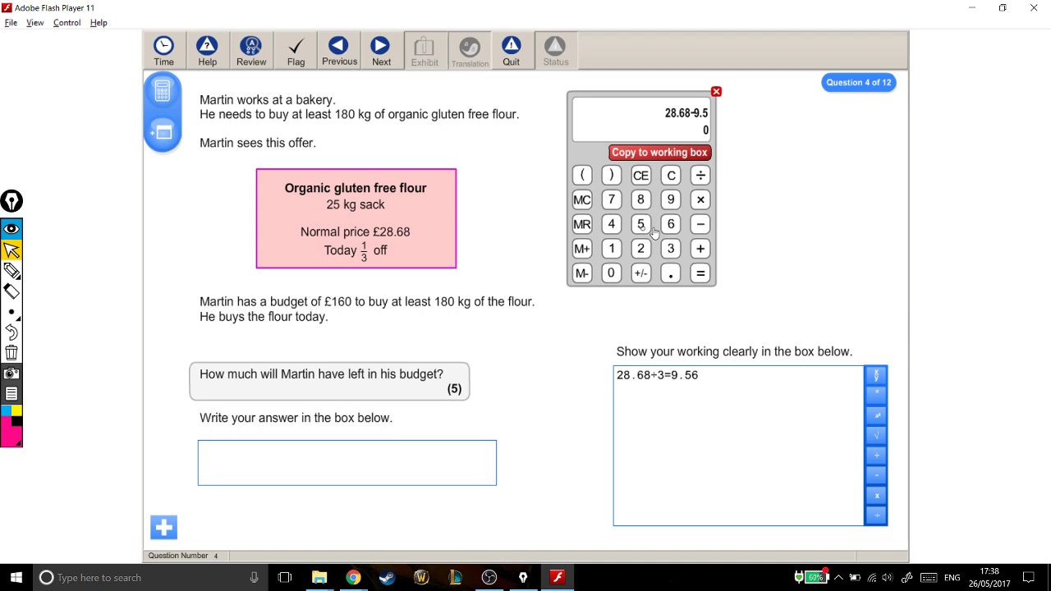
click(670, 223)
click(700, 273)
- Copy 28.68−9.56=19.12 into the working box and briefly highlight 19.12
click(693, 152)
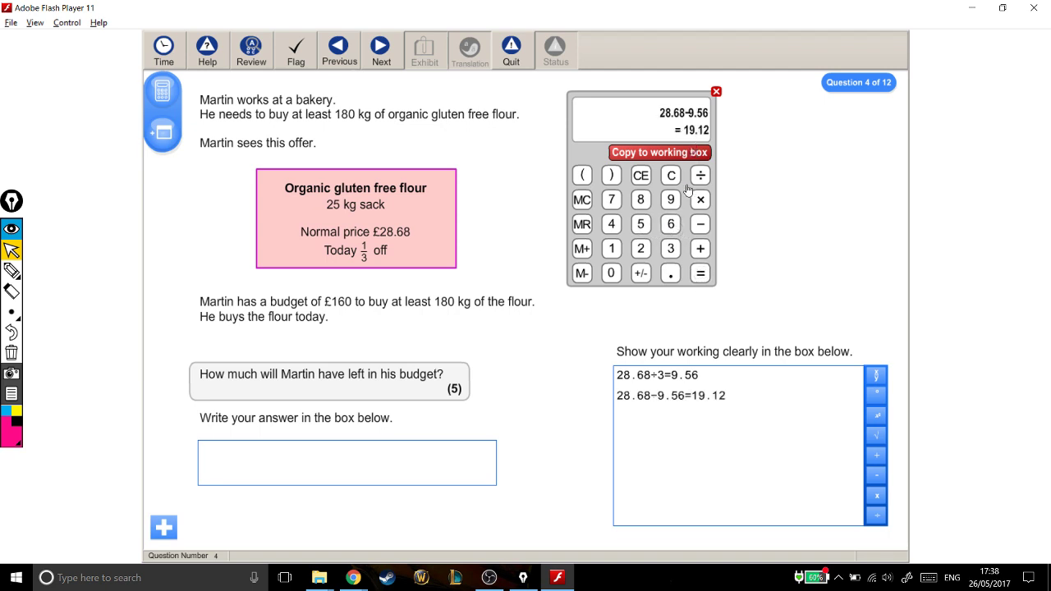
drag(691, 396, 760, 402)
click(748, 399)
- Compute 180÷25=7.2, copy it to the working box and append 'so he needs to buy 8'
click(611, 248)
click(641, 199)
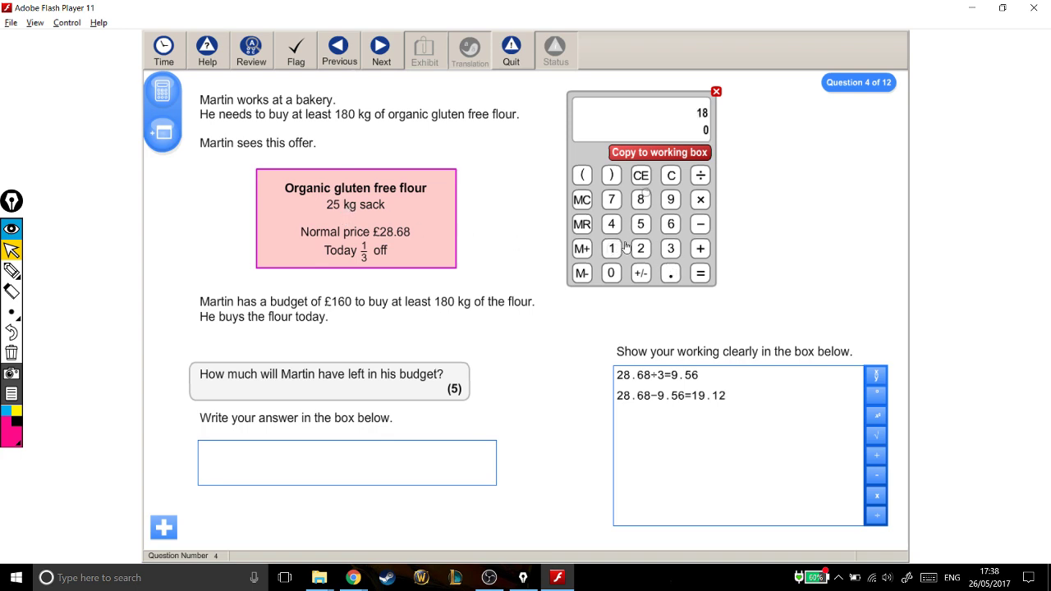
click(611, 272)
click(701, 175)
click(641, 248)
click(641, 224)
click(700, 273)
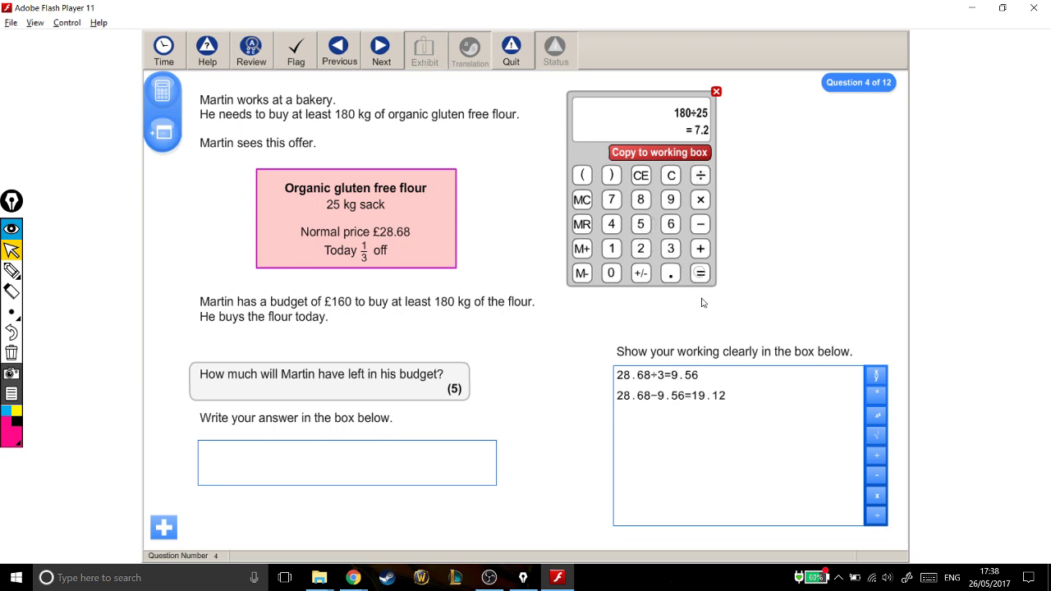
click(696, 154)
text(so n)
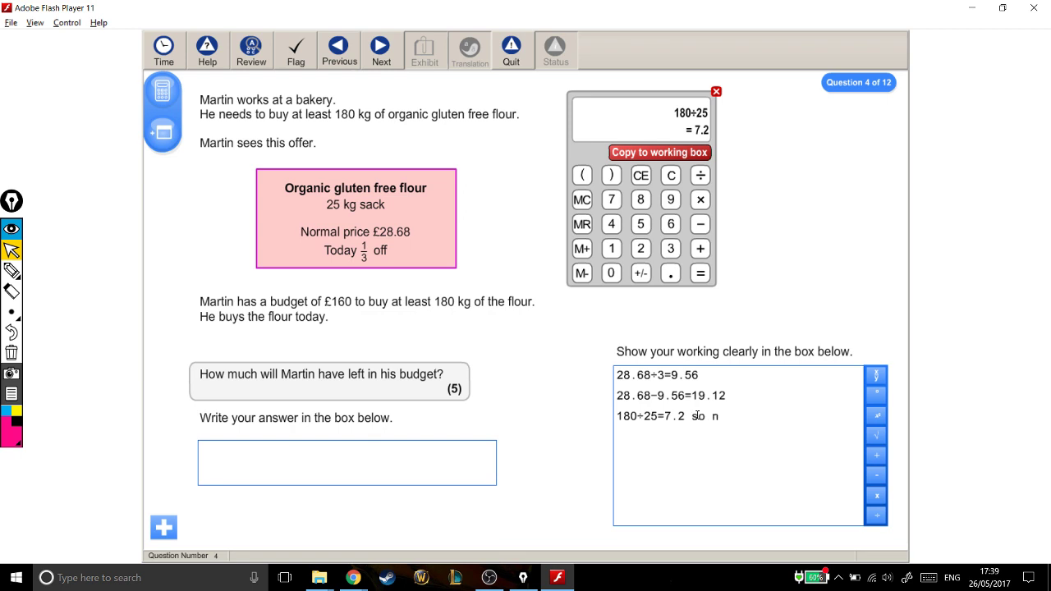
text(e needs to buy 8)
- Calculate 8×19.12=152.96 for eight discounted sacks and copy it into the working box
drag(693, 396, 743, 401)
click(746, 437)
click(641, 200)
click(700, 200)
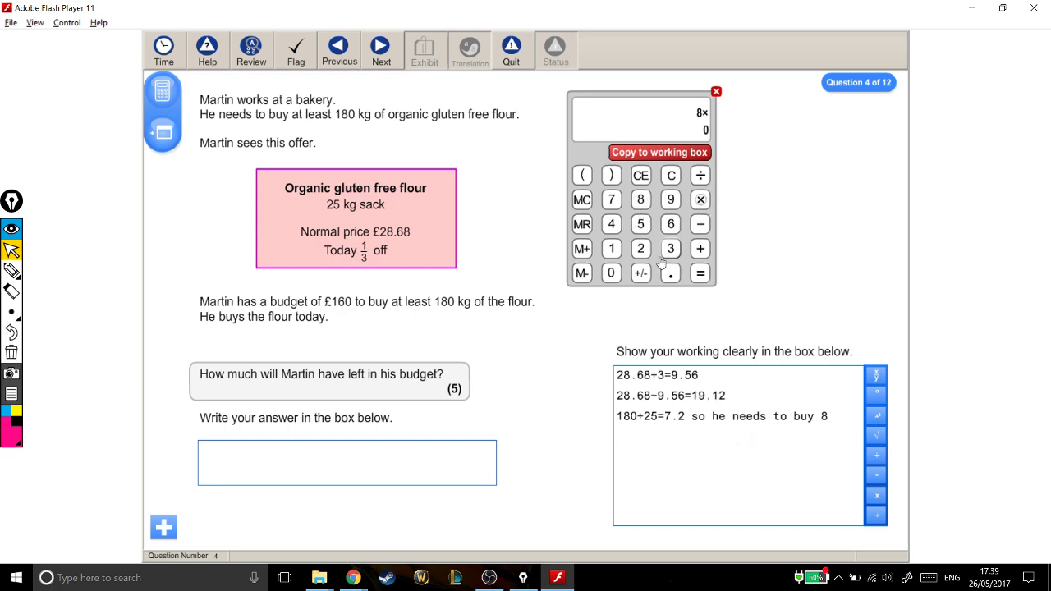
click(611, 248)
click(670, 199)
click(670, 272)
click(616, 255)
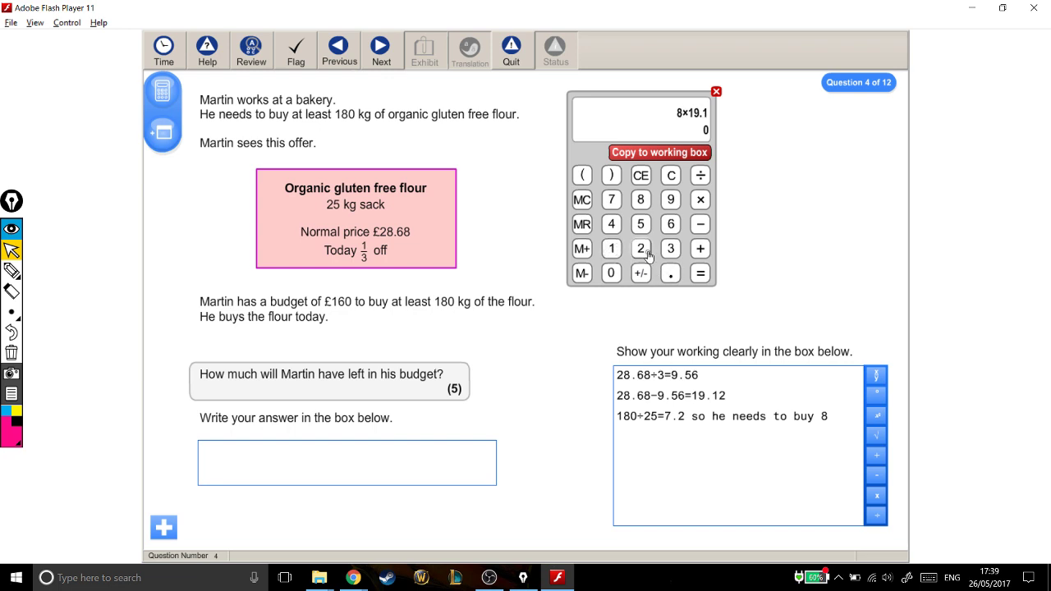
click(641, 249)
click(699, 272)
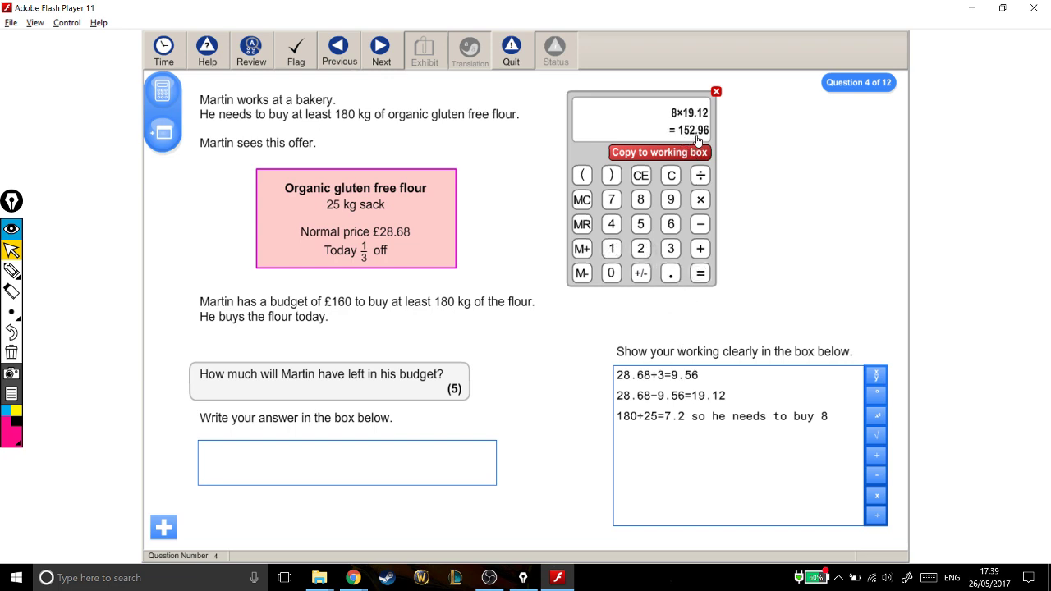
click(695, 153)
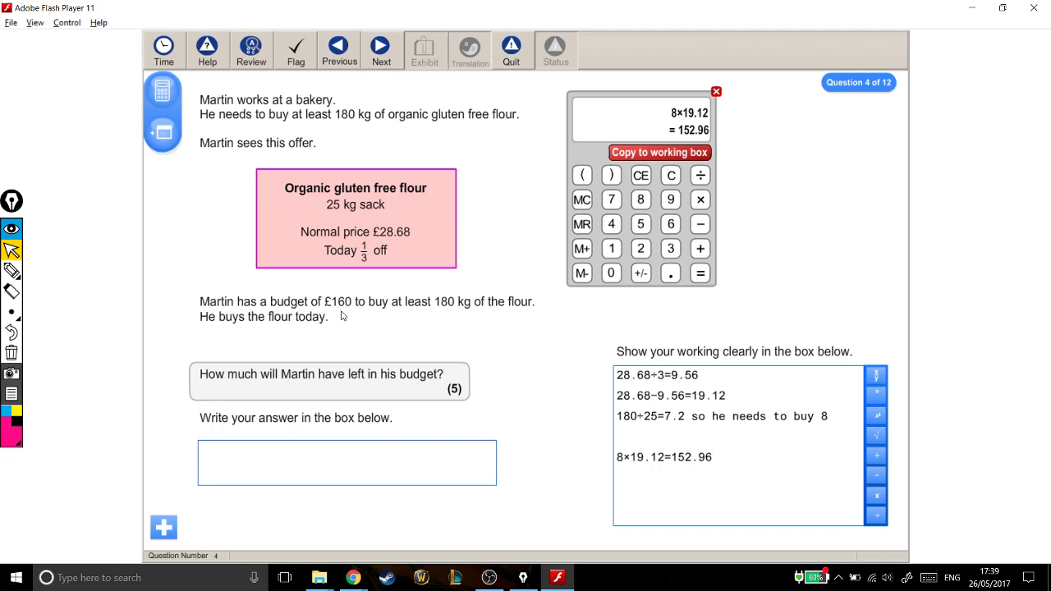
- Calculate the remaining budget 160−152.96=7.04 on the calculator
click(613, 251)
click(671, 224)
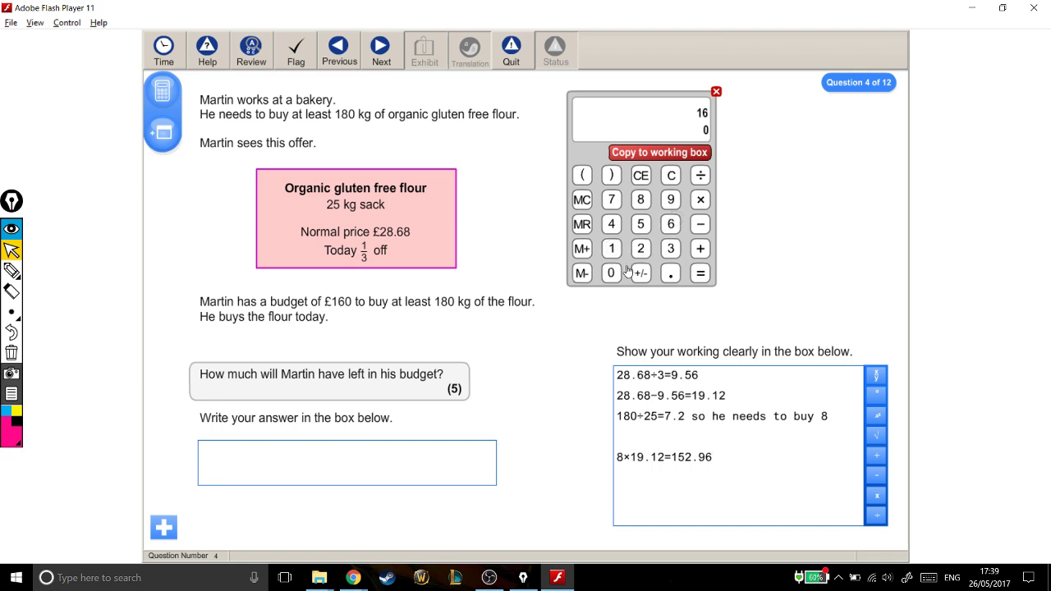
click(611, 274)
click(700, 225)
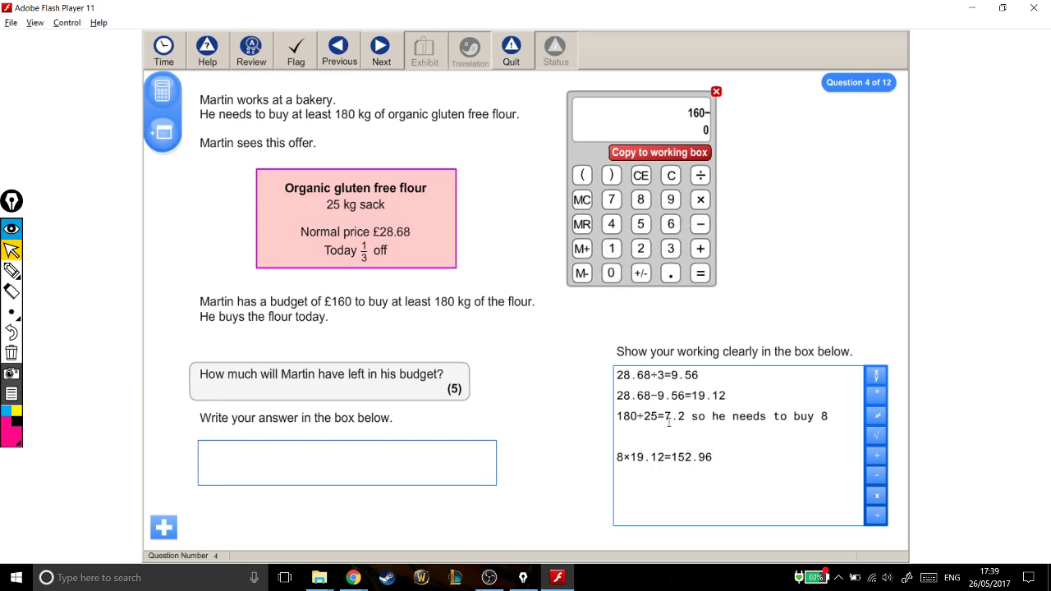
click(611, 249)
click(641, 224)
click(641, 248)
click(672, 273)
click(671, 200)
click(671, 224)
click(700, 274)
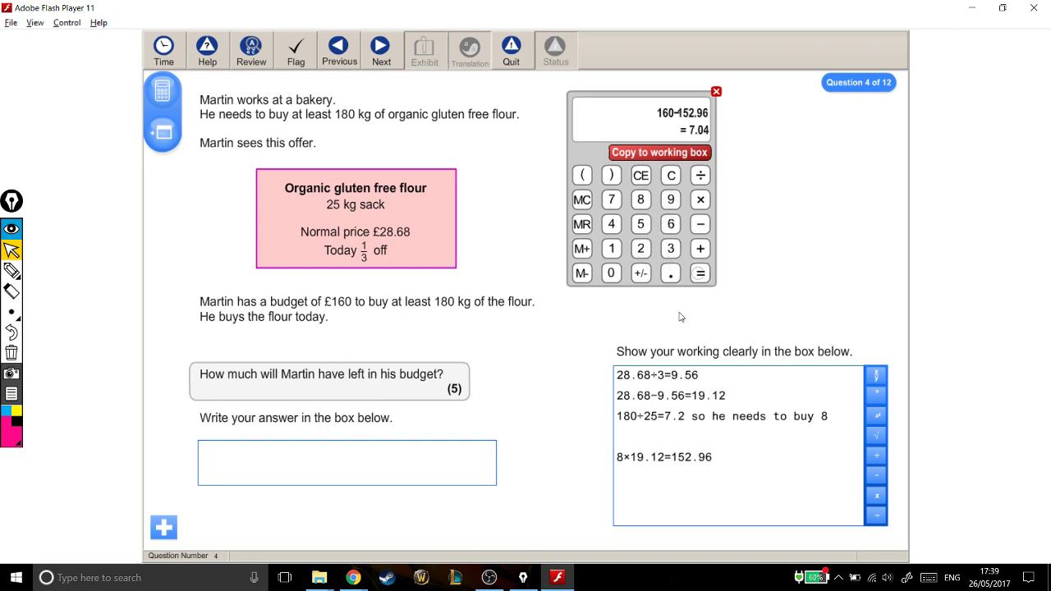
- Copy 160−152.96=7.04 into the working box and enter 7.04 as the answer
click(697, 154)
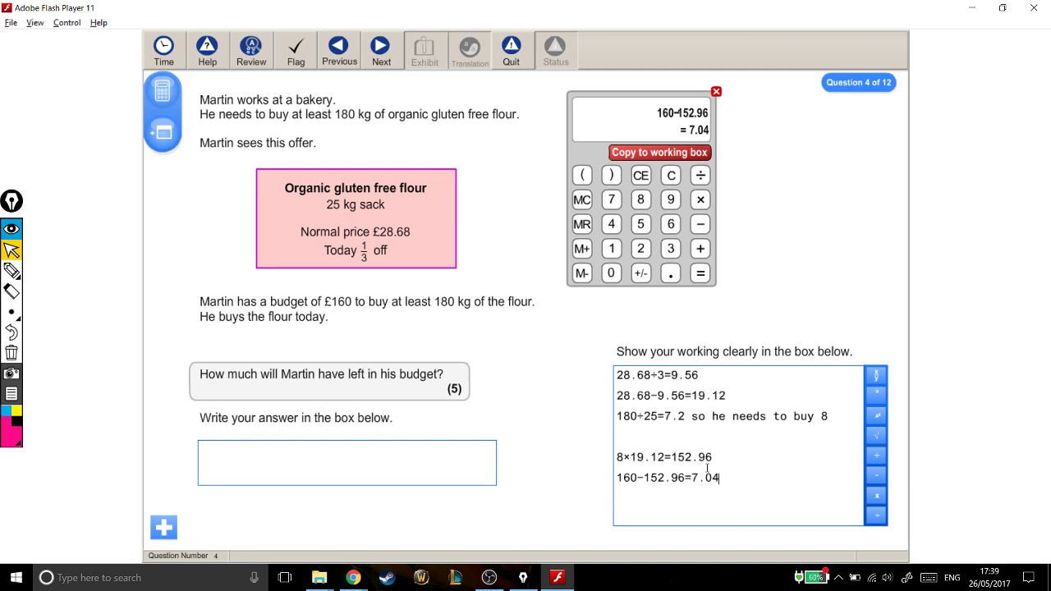
click(381, 464)
text(7.04)
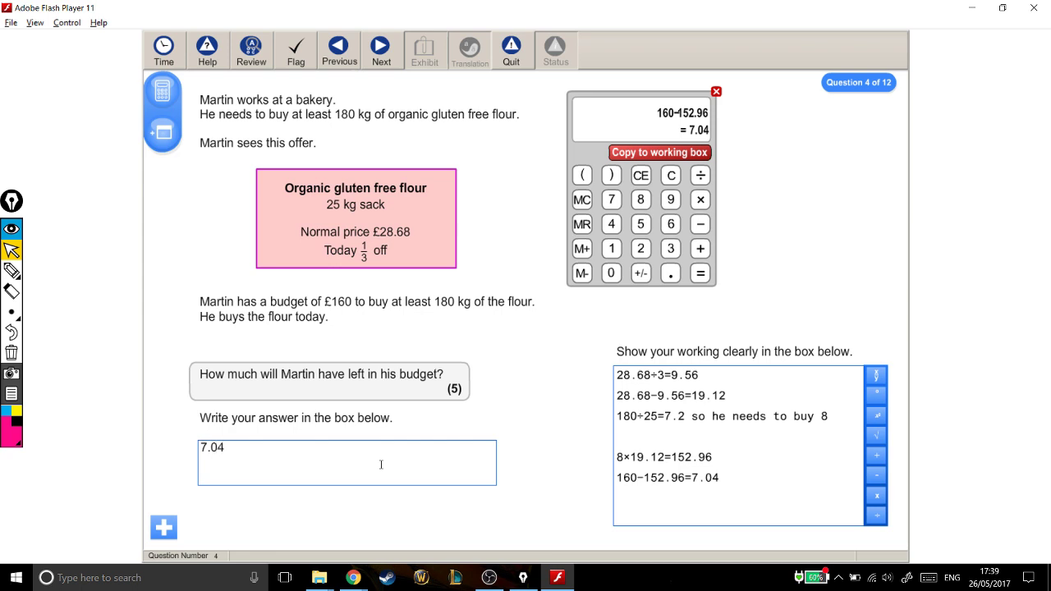